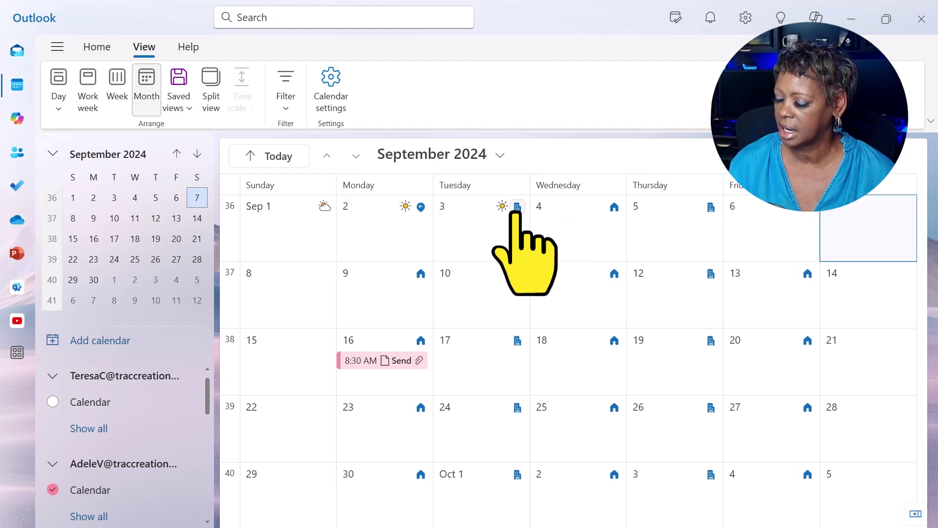
# Examine the work plan cards for September 3 and September 4 in the month calendar.
pyautogui.moveTo(517, 211)
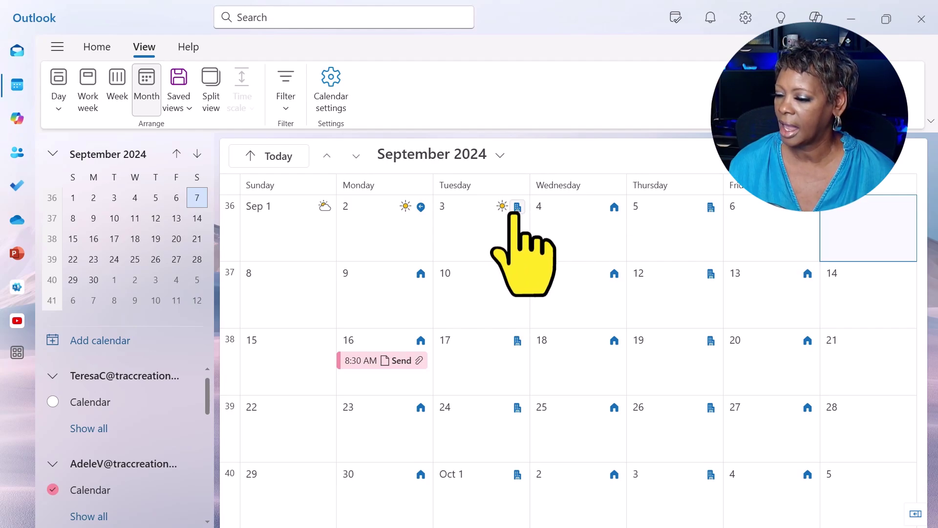
pyautogui.click(517, 210)
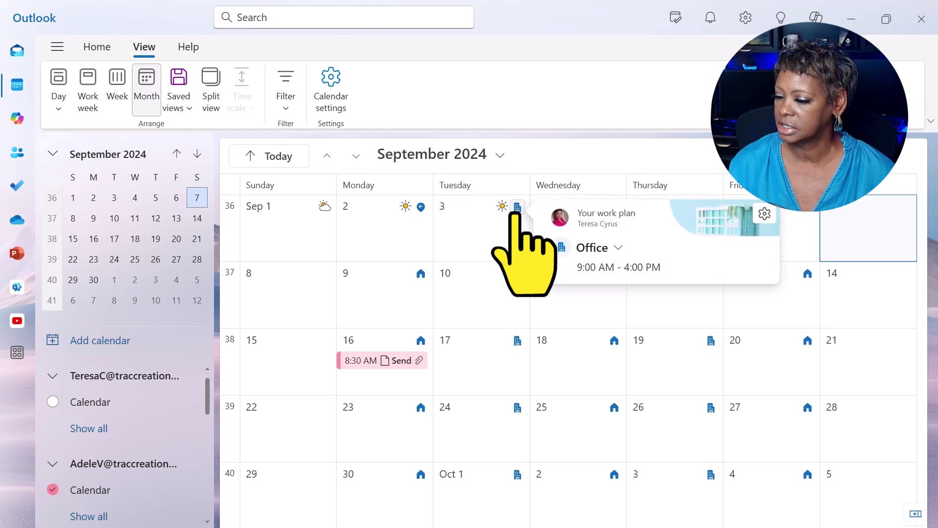
pyautogui.click(565, 291)
pyautogui.click(615, 208)
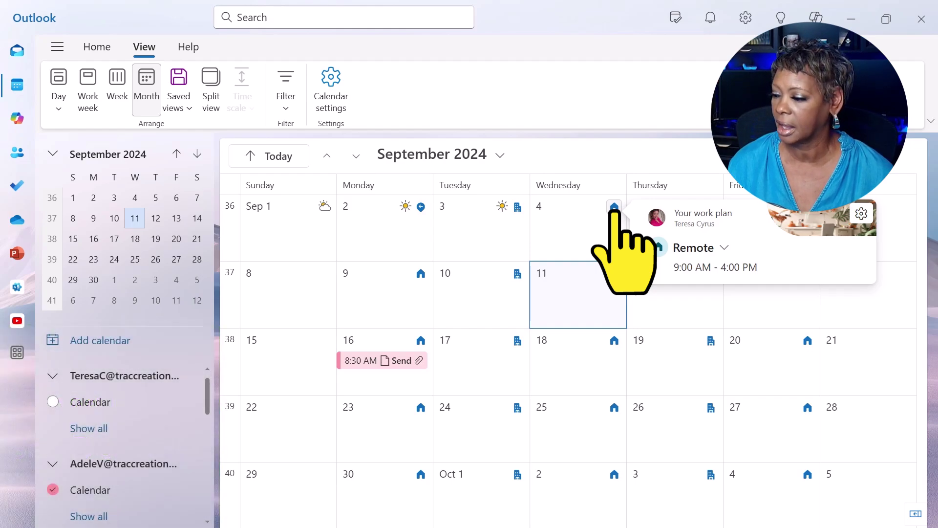
# Add a second Monday work period from 4:30 PM to 5:00 PM with the location Office, and save the work hours.
pyautogui.click(861, 213)
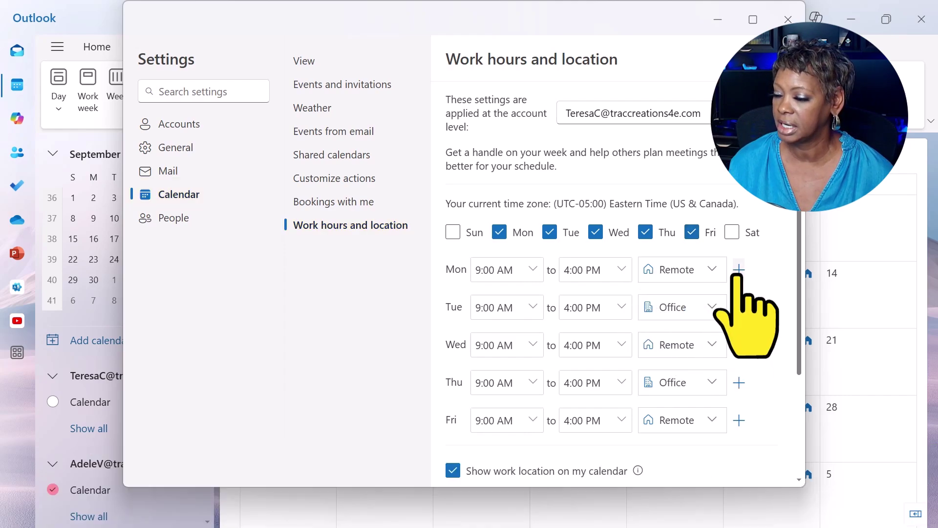
pyautogui.click(739, 269)
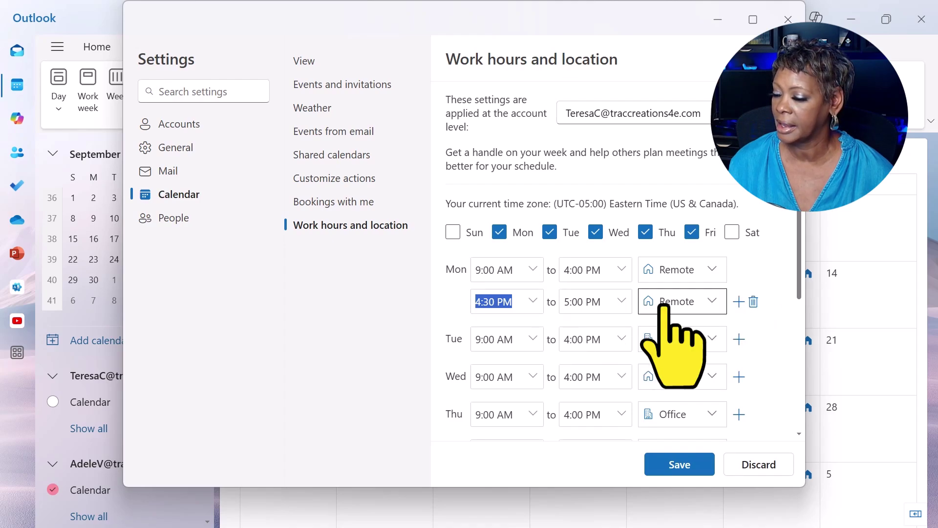
pyautogui.click(709, 301)
pyautogui.click(709, 301)
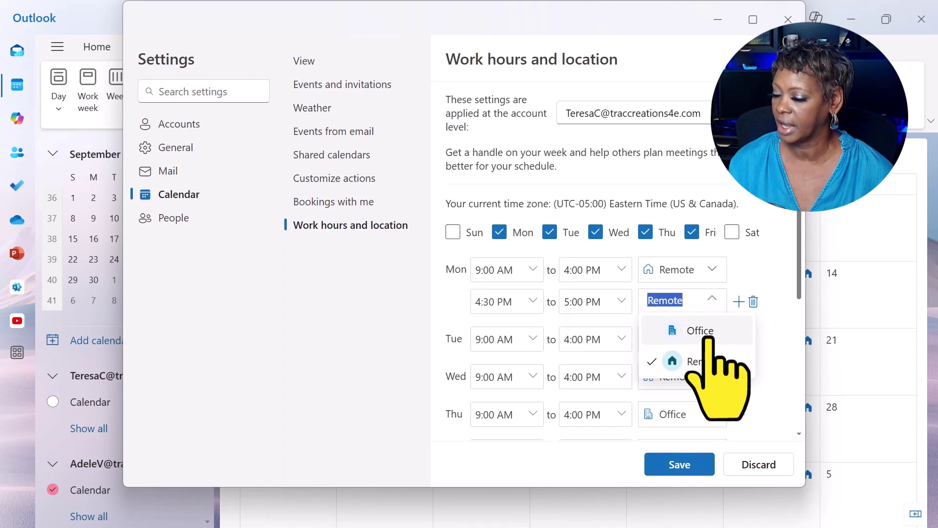
pyautogui.click(707, 331)
pyautogui.click(680, 464)
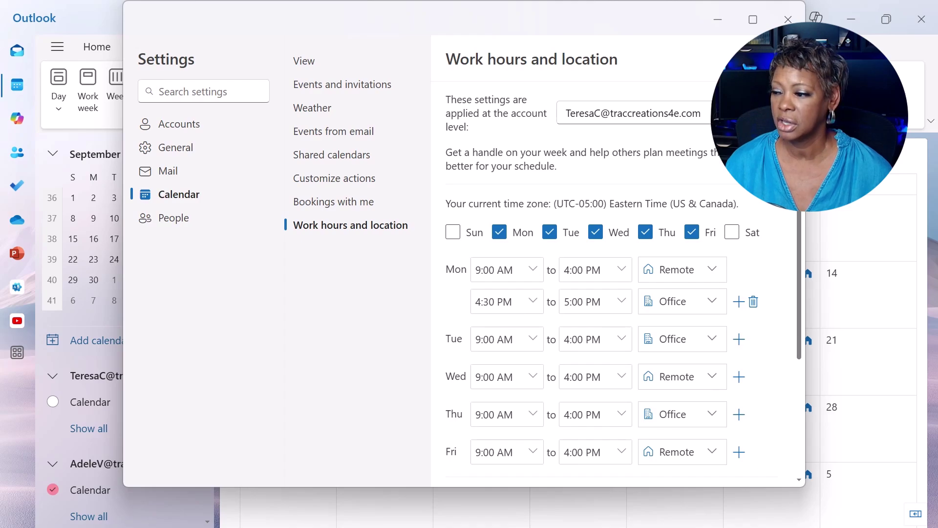
# Review the work hours and location settings of the other account, and close the settings.
pyautogui.click(772, 112)
pyautogui.press('Escape')
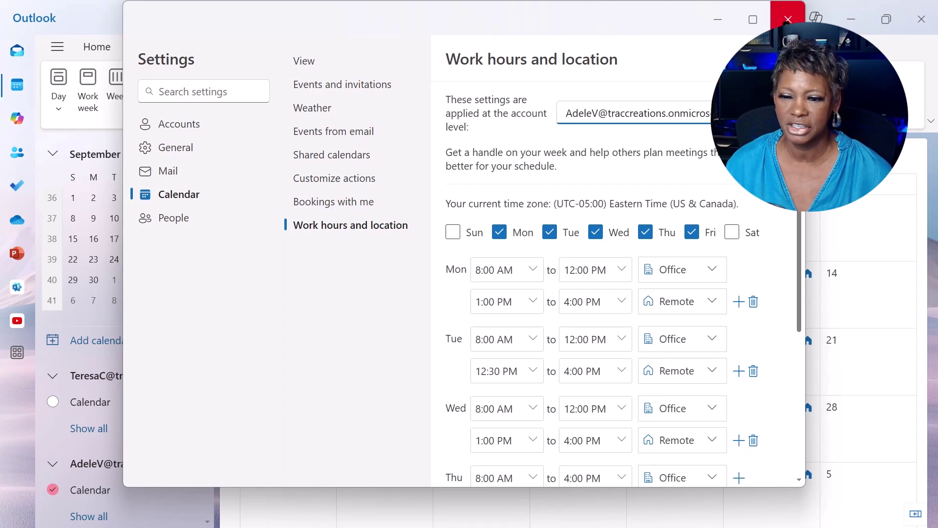
pyautogui.click(787, 20)
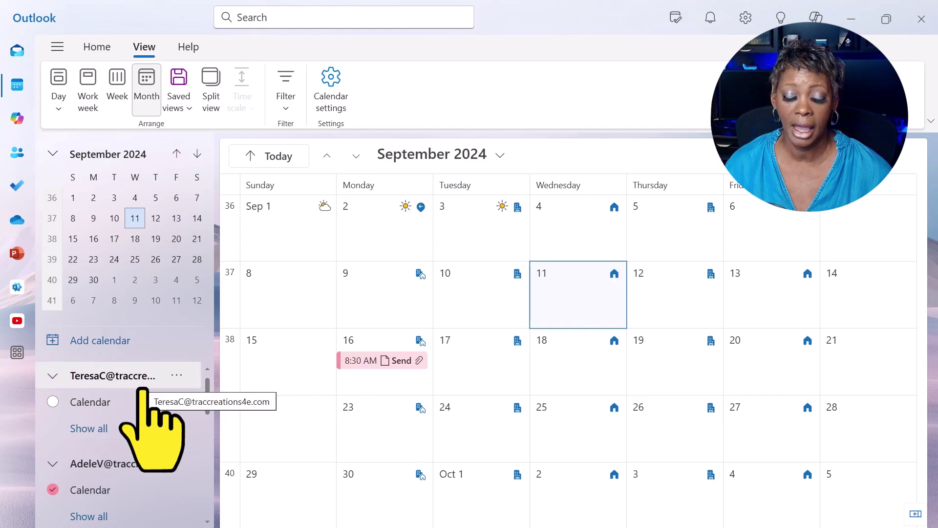
# Show the first account's calendar events in the September 2024 month view to check them, and hide them again.
pyautogui.click(52, 401)
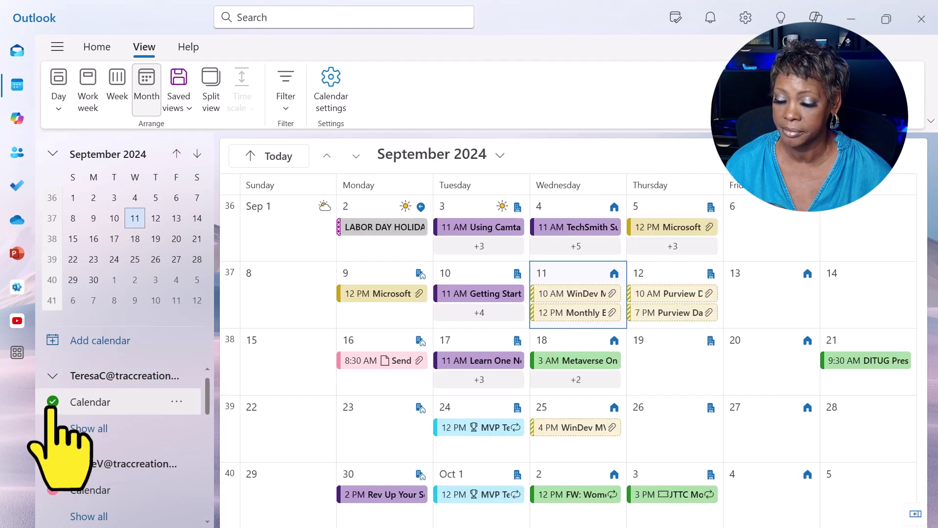
pyautogui.click(53, 401)
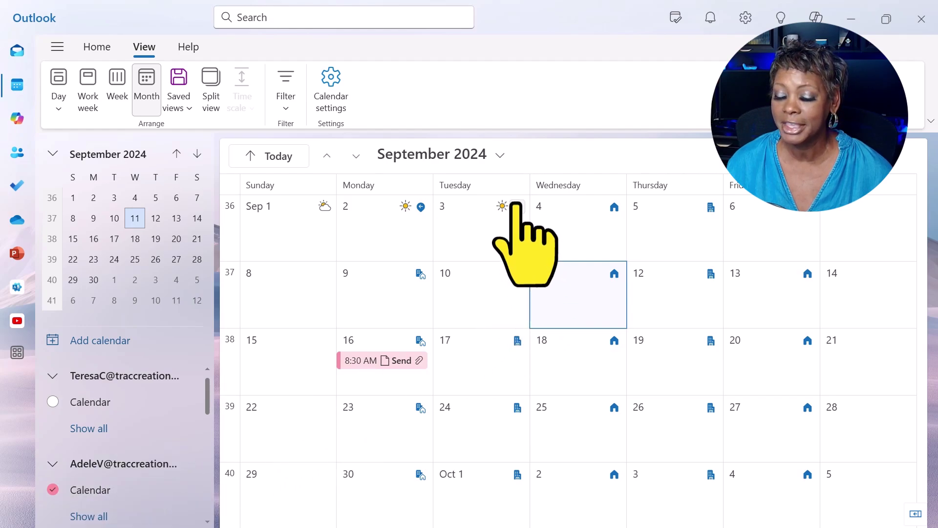
pyautogui.moveTo(522, 215)
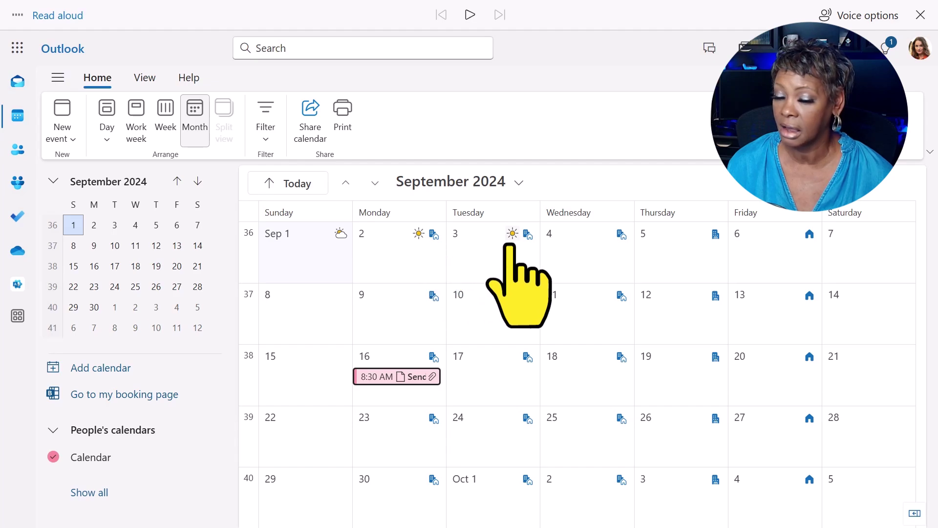
# Change the morning work location in the September 17 work plan to Remote.
pyautogui.moveTo(510, 246)
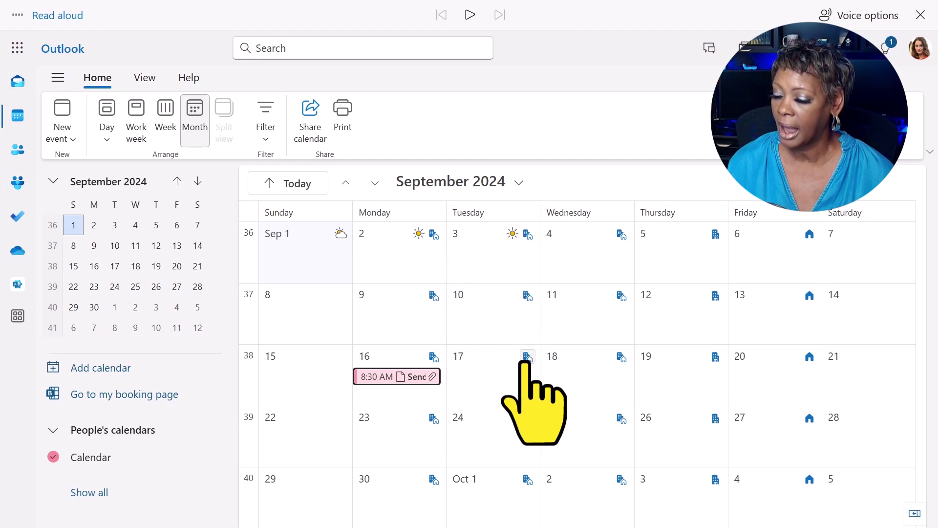
pyautogui.moveTo(527, 361)
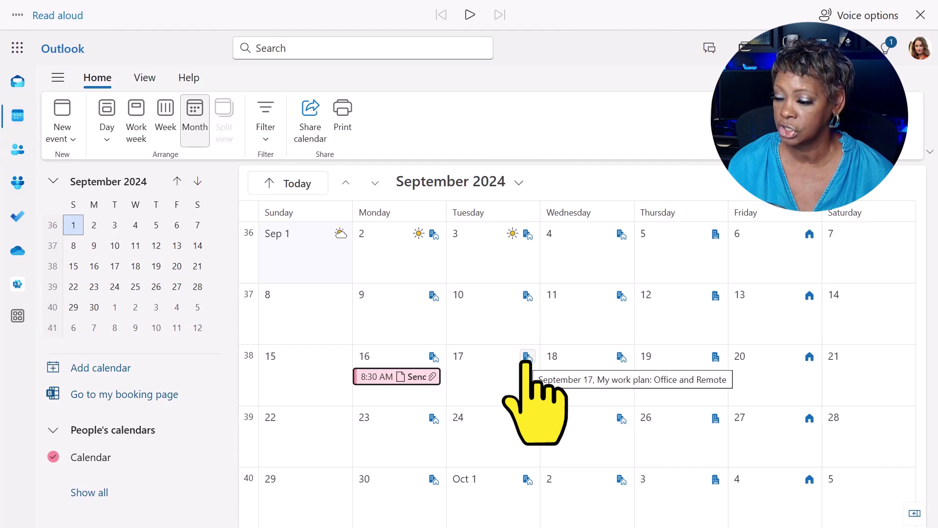
pyautogui.click(527, 361)
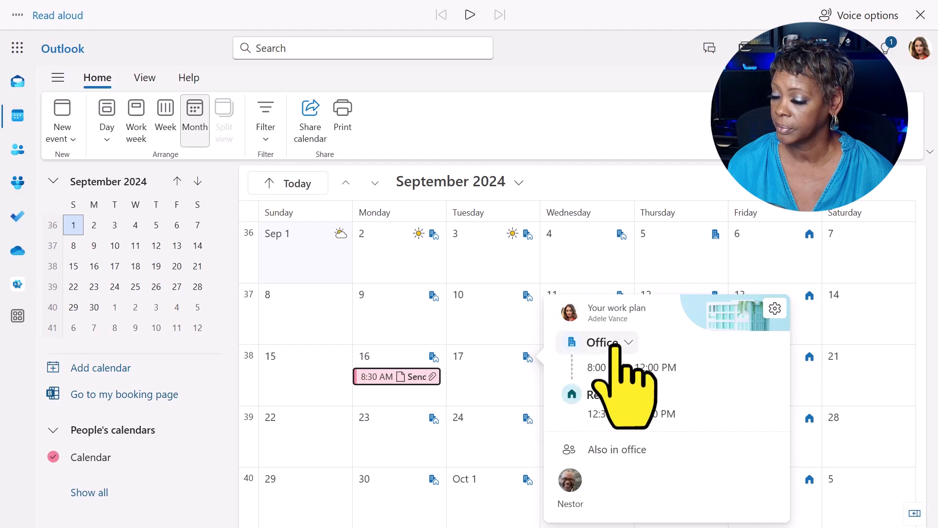
pyautogui.click(627, 343)
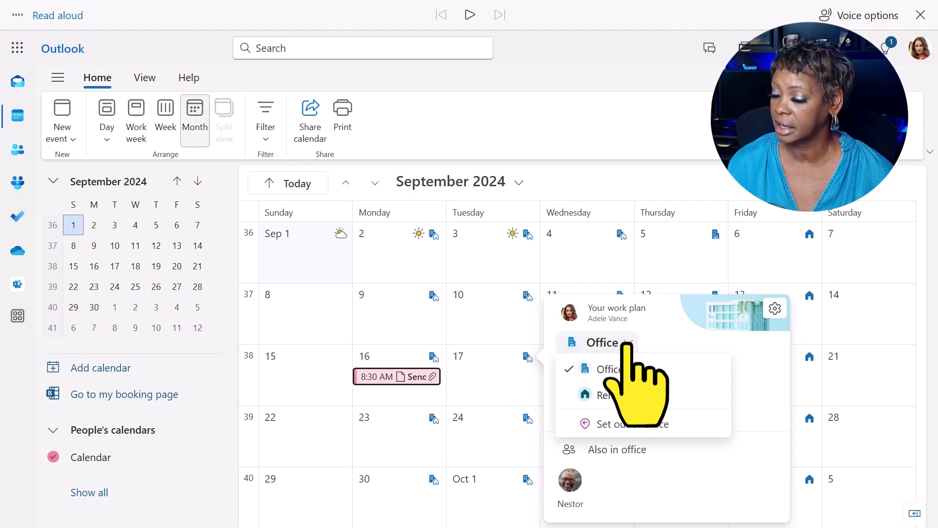
pyautogui.click(625, 396)
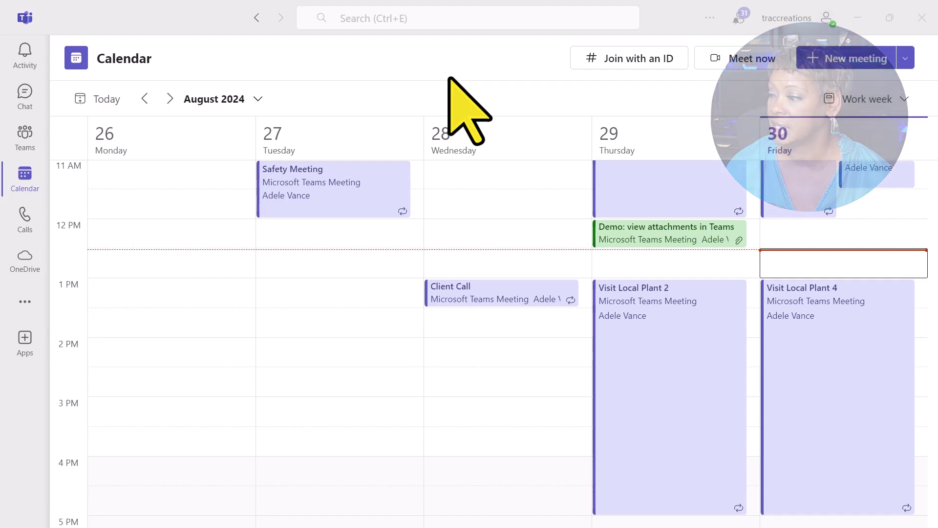
# Set today's work location to Office for the signed-in account in Microsoft Teams.
pyautogui.click(799, 19)
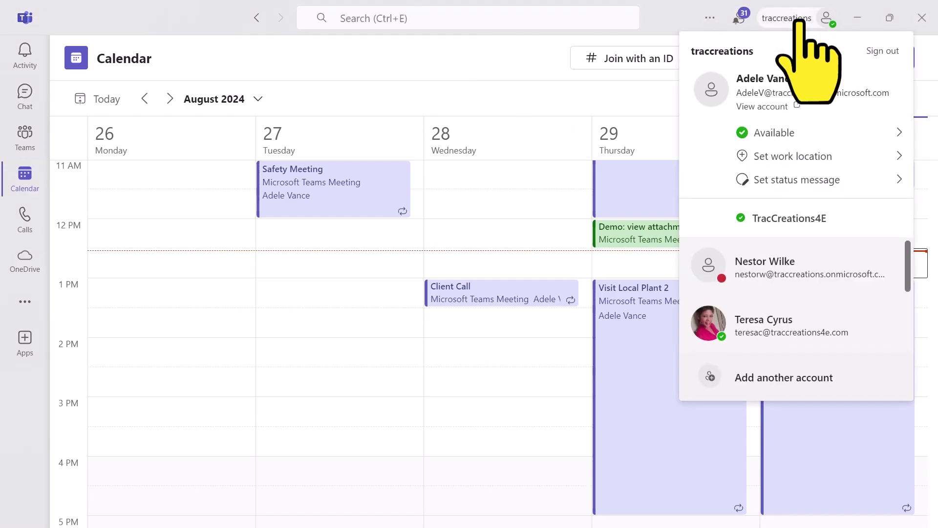
pyautogui.click(897, 157)
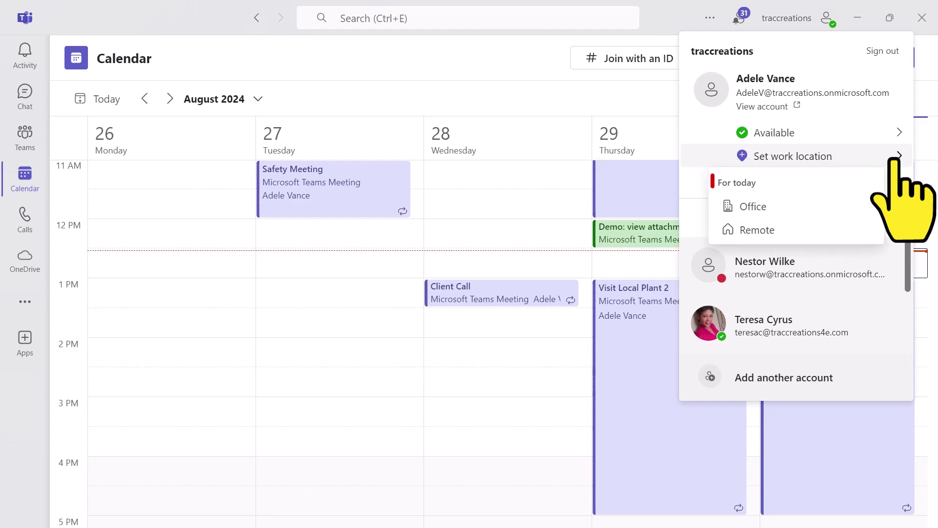
pyautogui.click(776, 211)
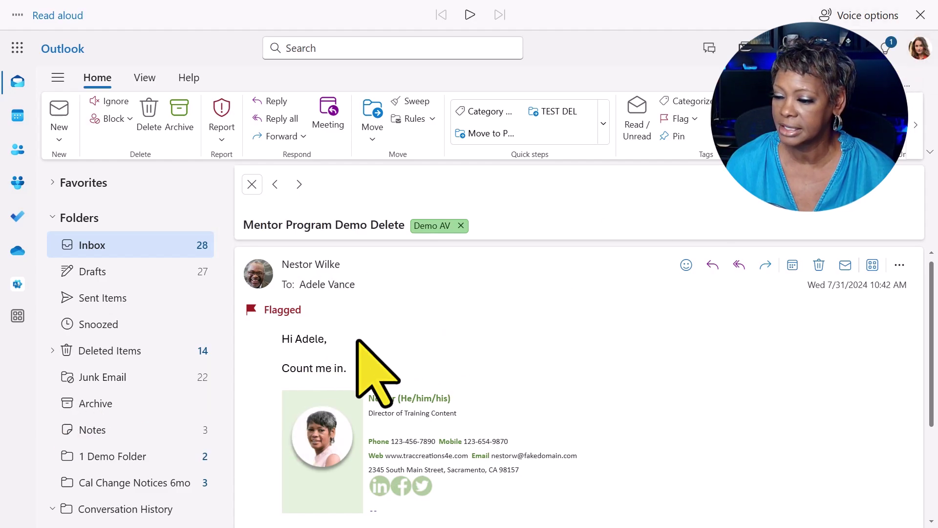
# Check the work location on the profile cards of the recipient and the sender of the Mentor Program Demo Delete email in Outlook.
pyautogui.click(323, 288)
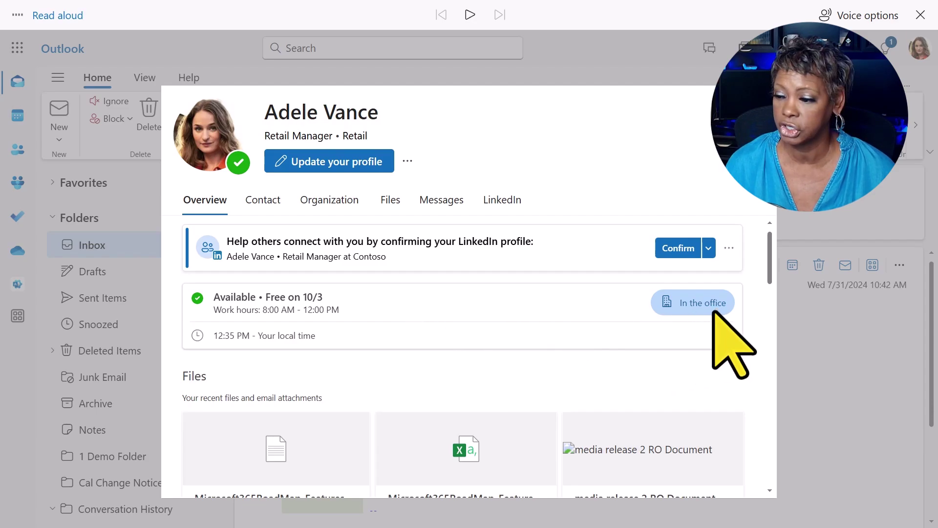
pyautogui.press('Escape')
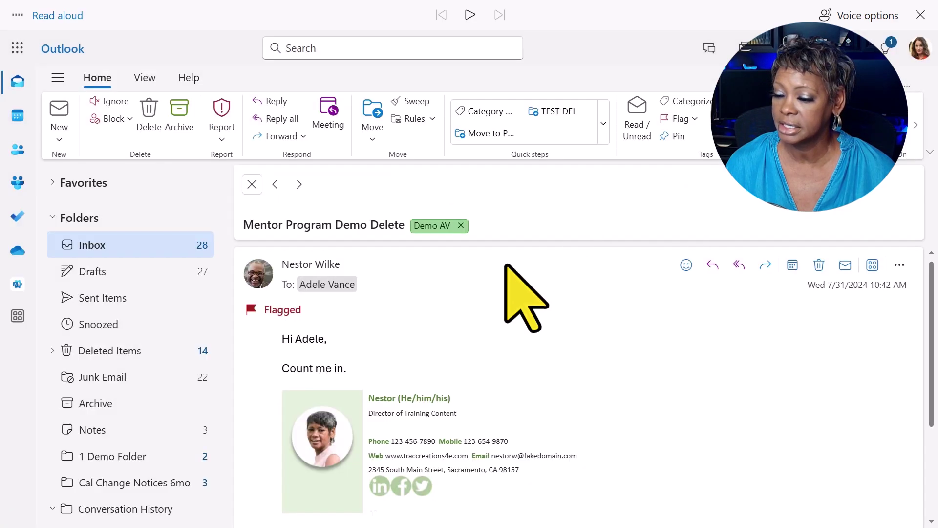
pyautogui.click(307, 267)
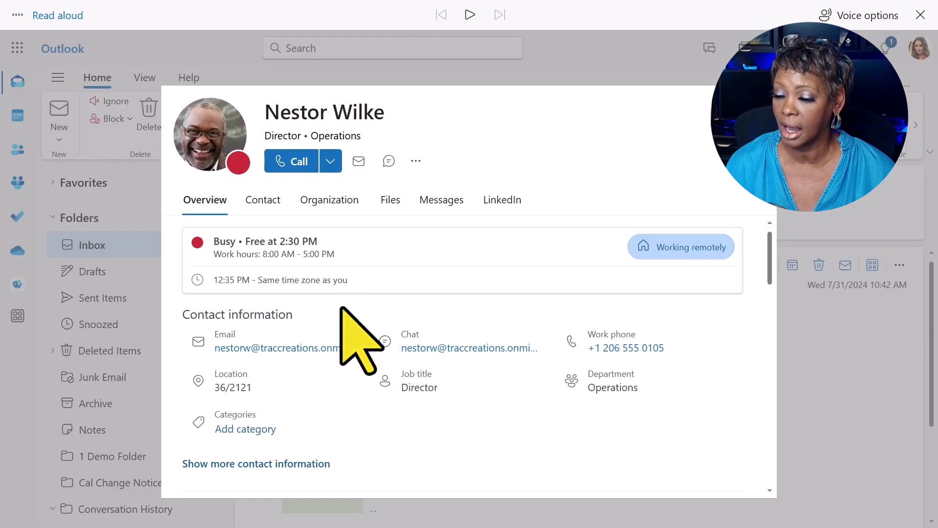
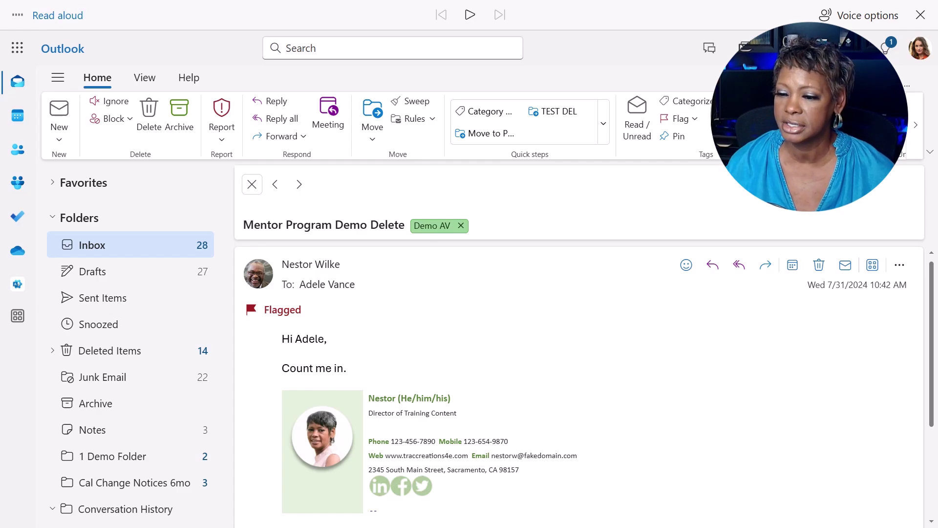
# Create a new event and invite the first suggested contact as an attendee.
pyautogui.click(59, 140)
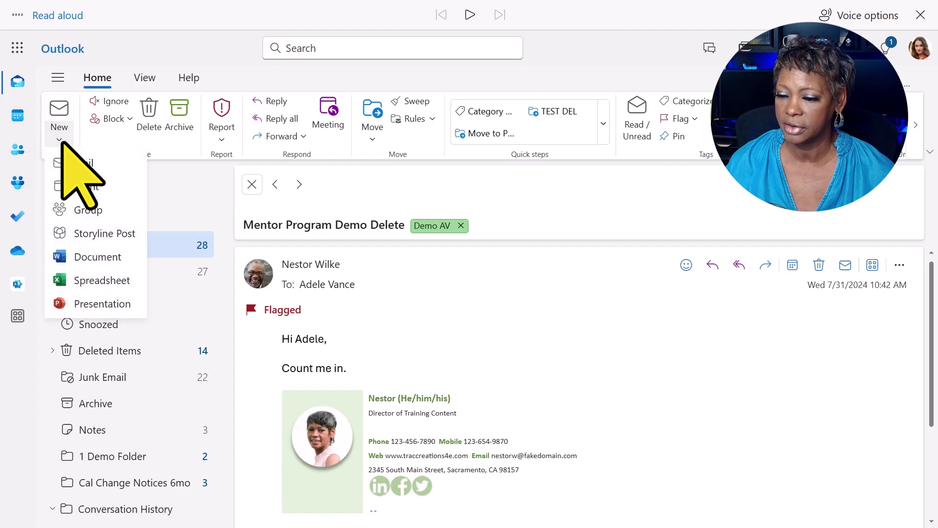
pyautogui.click(88, 186)
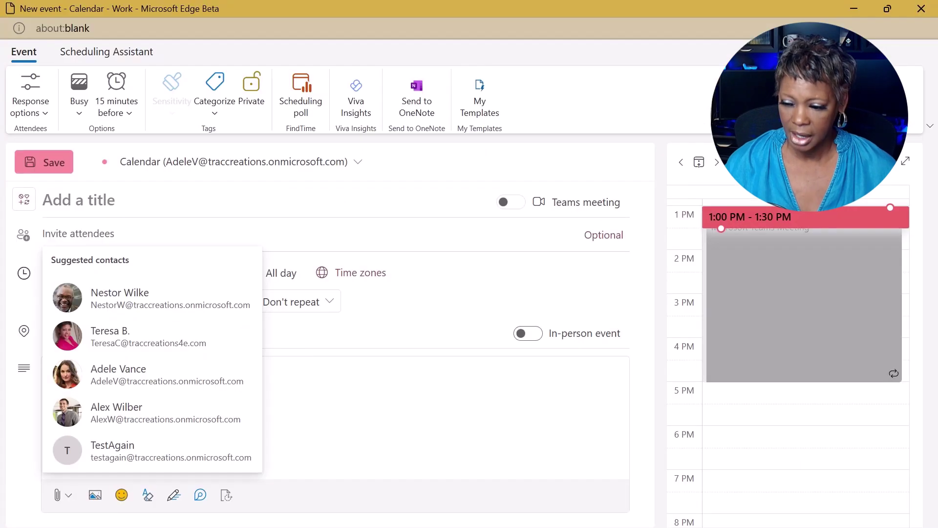
pyautogui.click(120, 296)
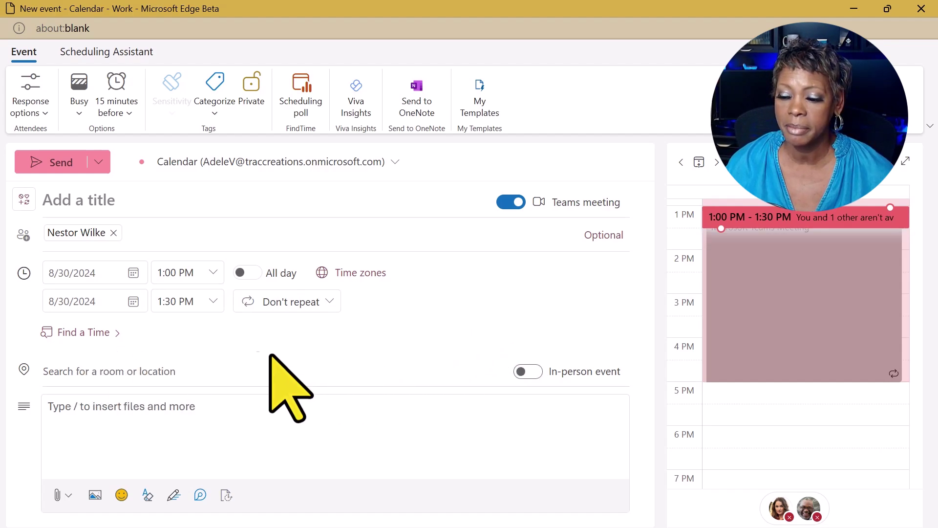
# Find suggested meeting times for the event and examine attendee availability for each suggestion.
pyautogui.moveTo(84, 338)
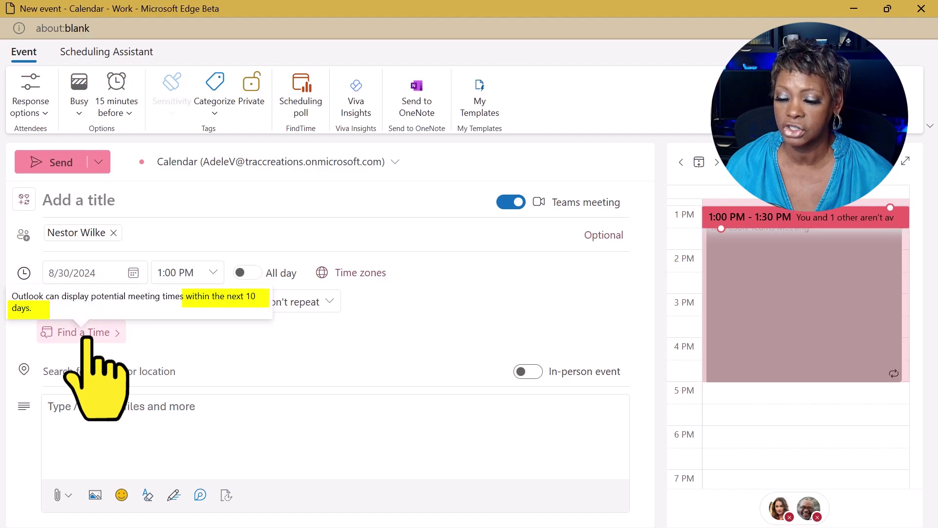
pyautogui.click(86, 337)
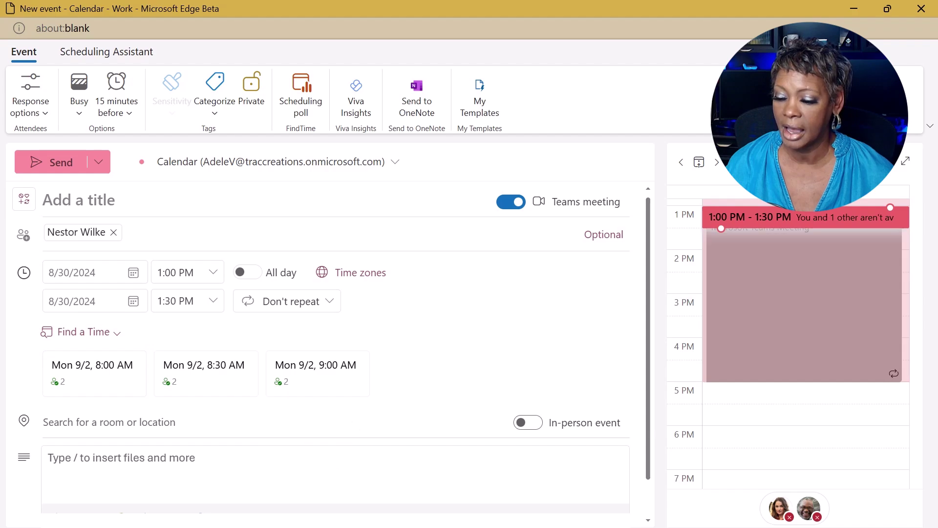
pyautogui.moveTo(51, 385)
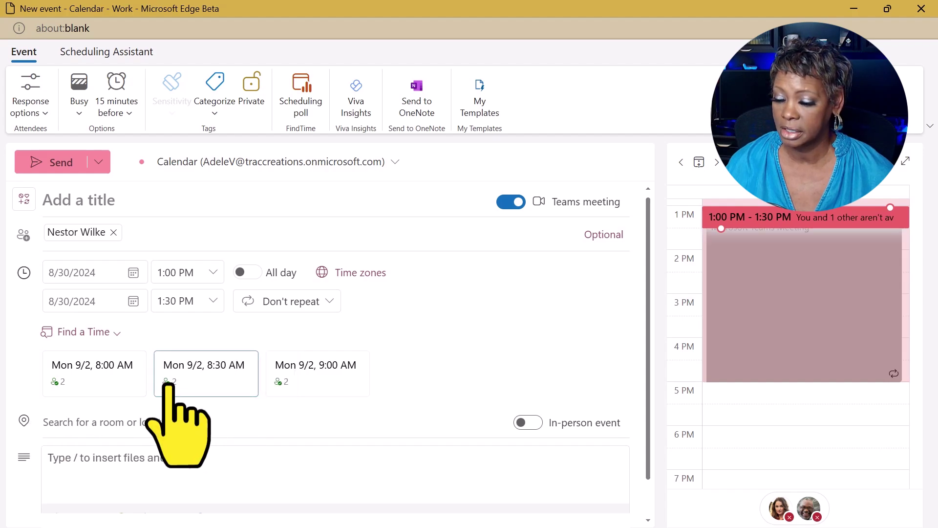
pyautogui.moveTo(309, 389)
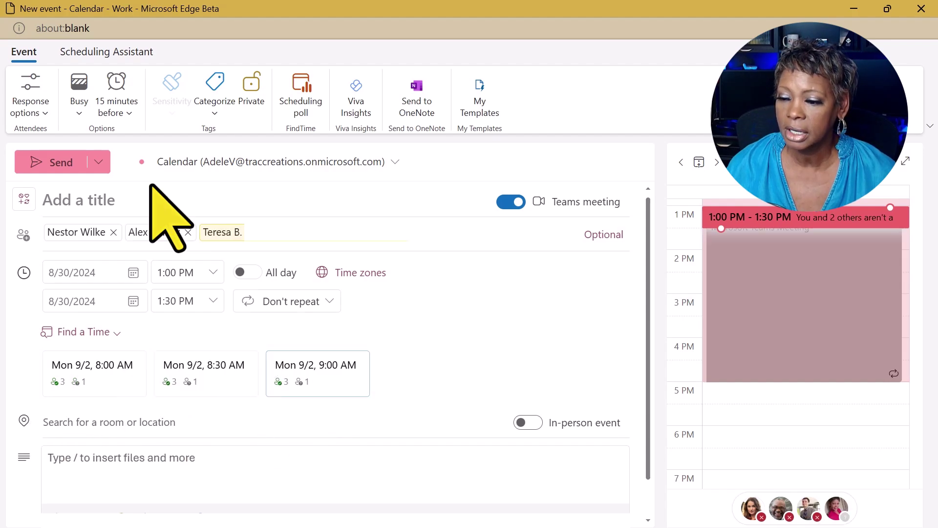
# Set the event's date to 9/6/2024 in the Scheduling Assistant to compare the attendees' availability and work locations.
pyautogui.click(111, 52)
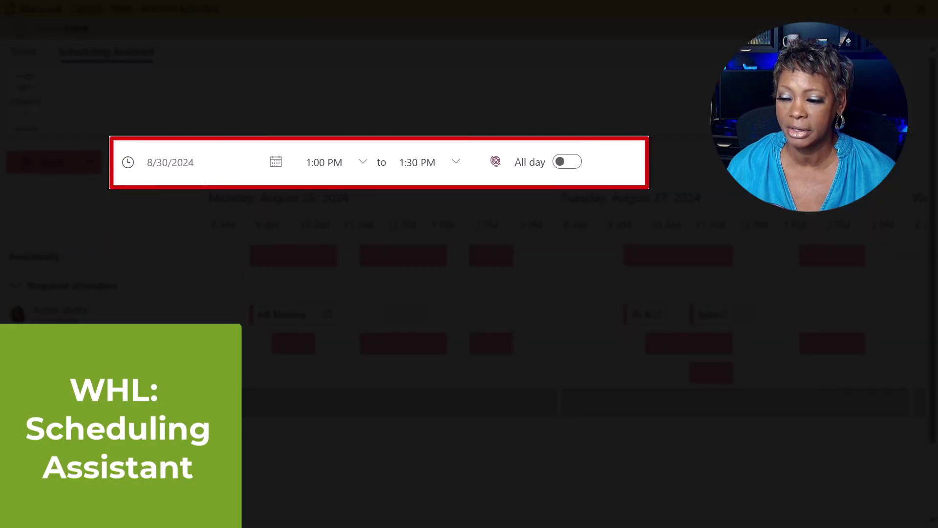
pyautogui.click(157, 163)
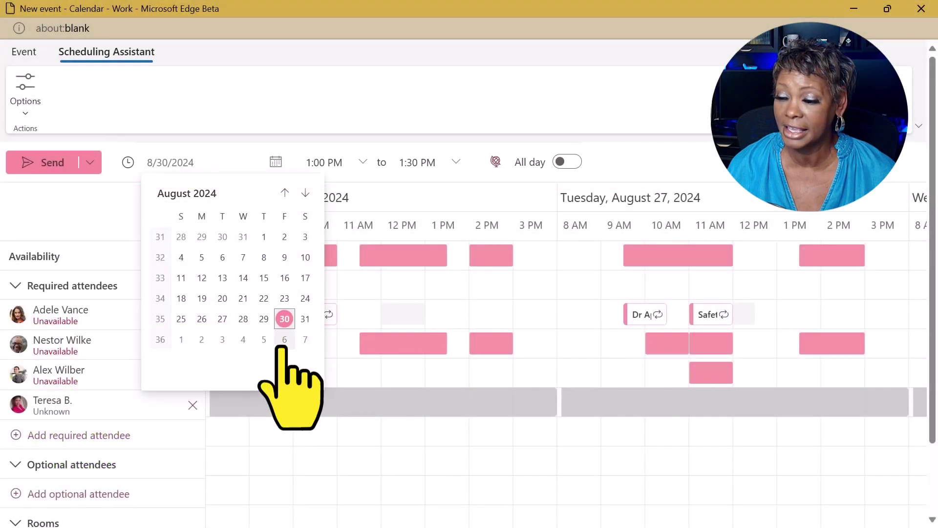
pyautogui.click(284, 339)
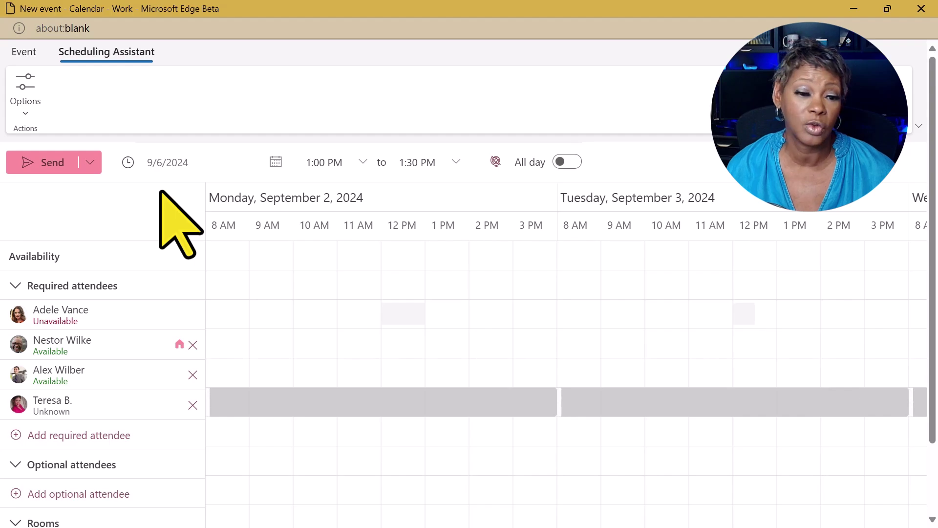